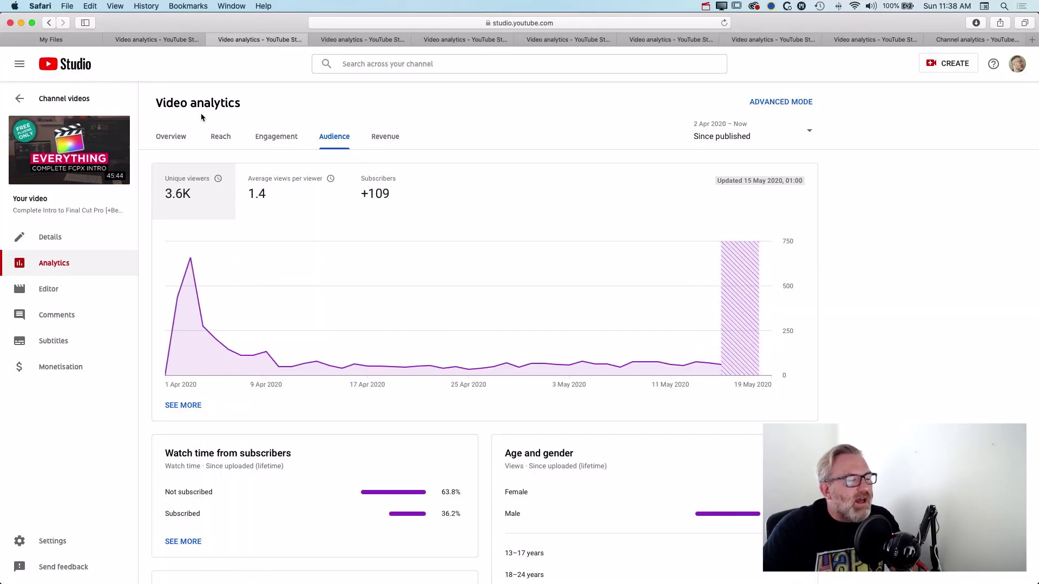
Compare Top subtitle/CC languages for the Clicks & Pops and complete FCPX intro videos.
left_click(170, 37)
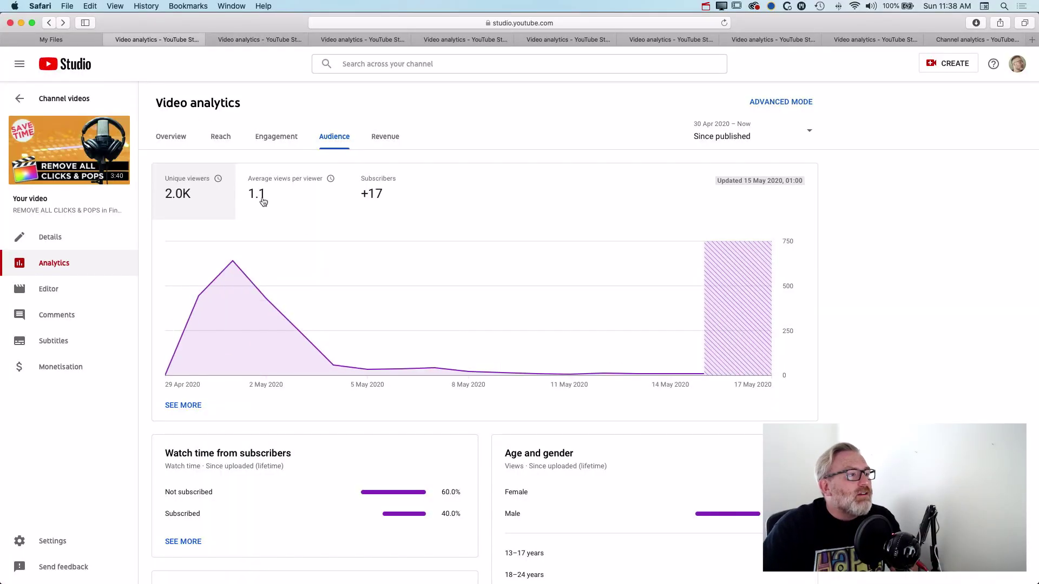
scroll(282, 307, "down", 10)
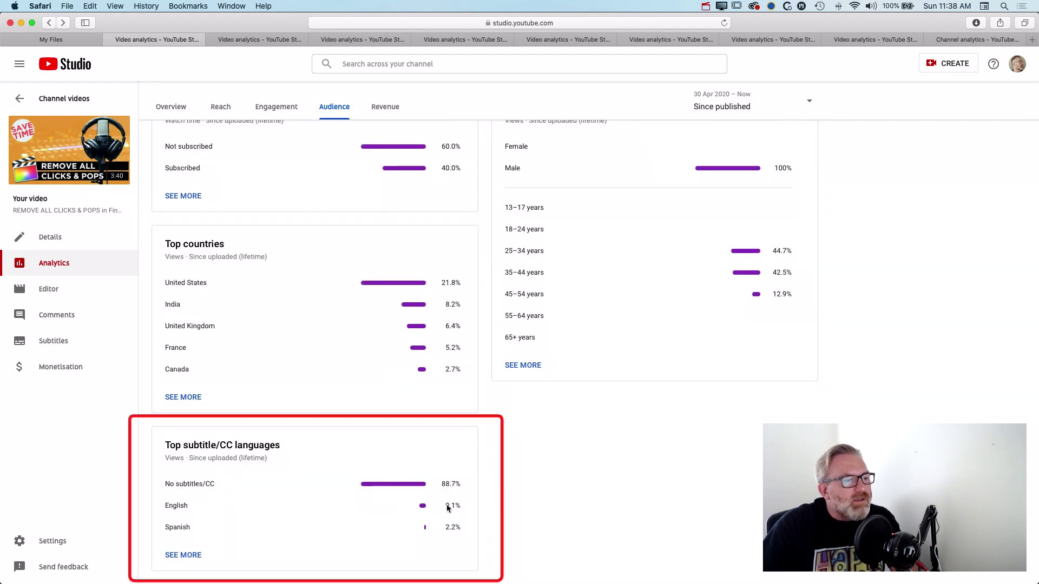
left_click(274, 38)
scroll(495, 393, "down", 10)
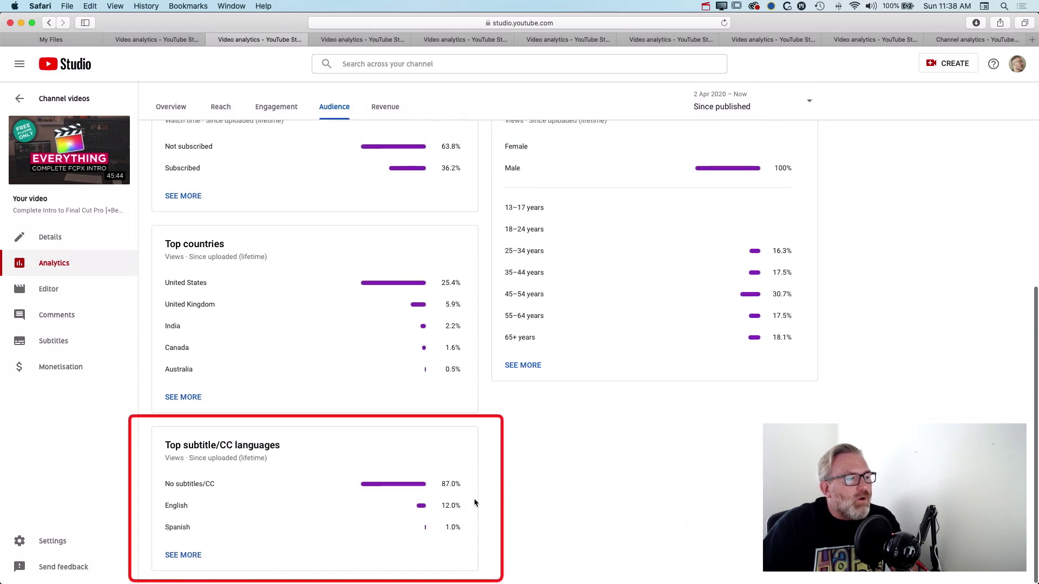
left_click(166, 40)
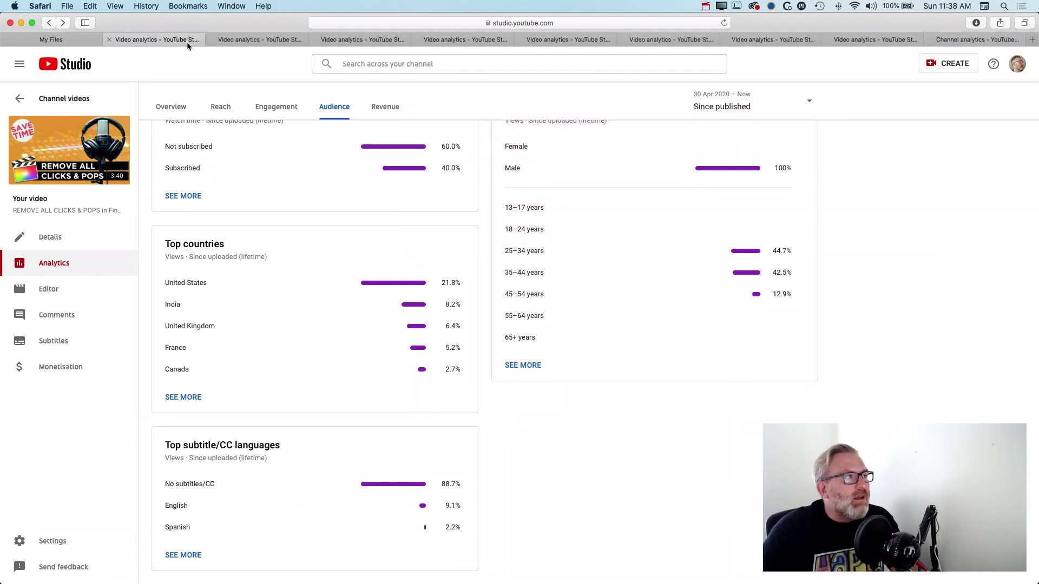
Show the FCPX full beginner class video's subtitle/CC card: 78.0% no subtitles, 22.0% English.
left_click(351, 43)
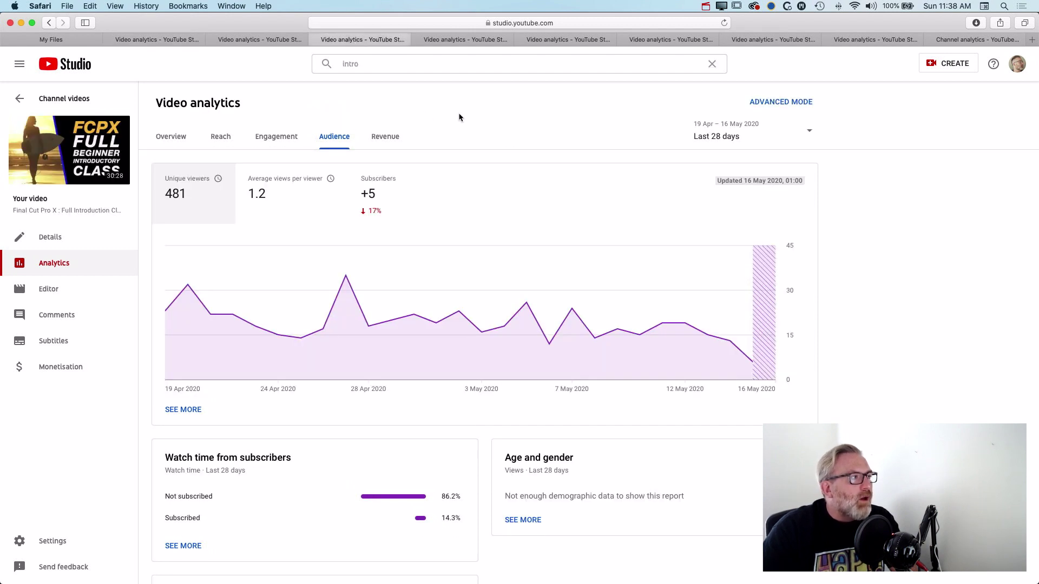
scroll(514, 116, "down", 5)
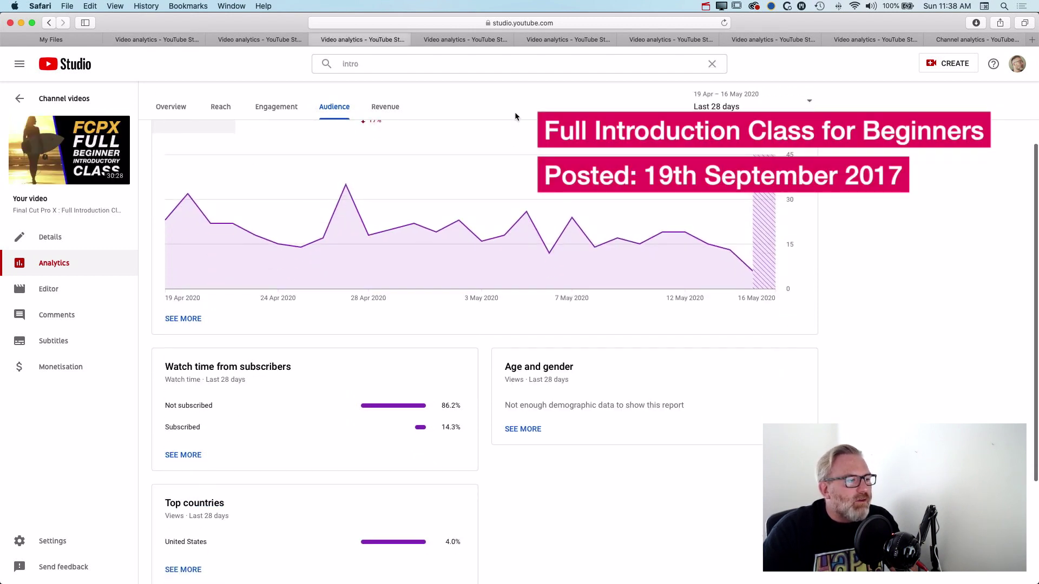
scroll(514, 116, "down", 2)
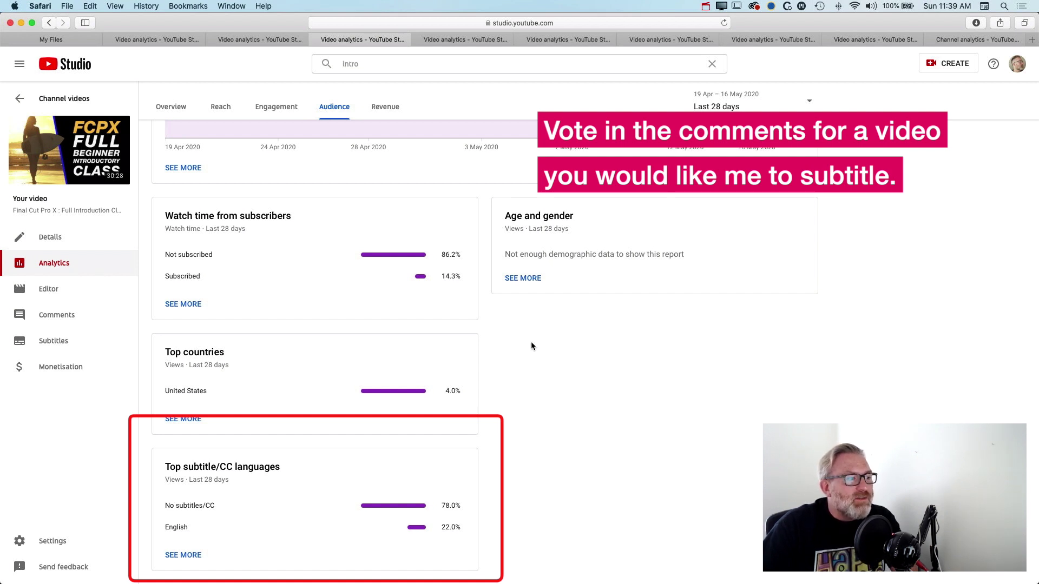
Open the channel's last-28-days Geography report and scroll to the country table.
left_click(464, 41)
left_click(958, 41)
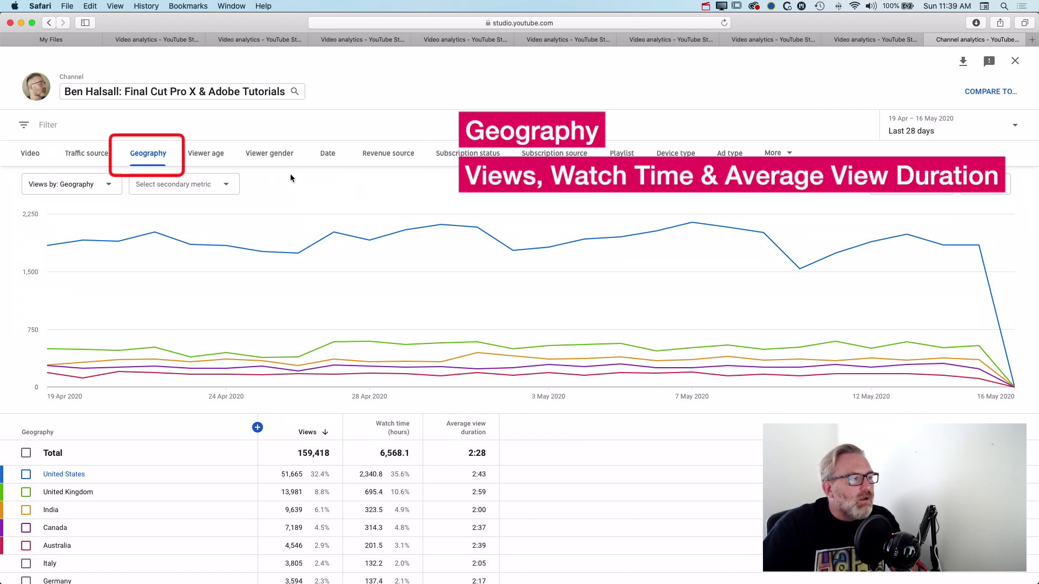
scroll(276, 210, "down", 5)
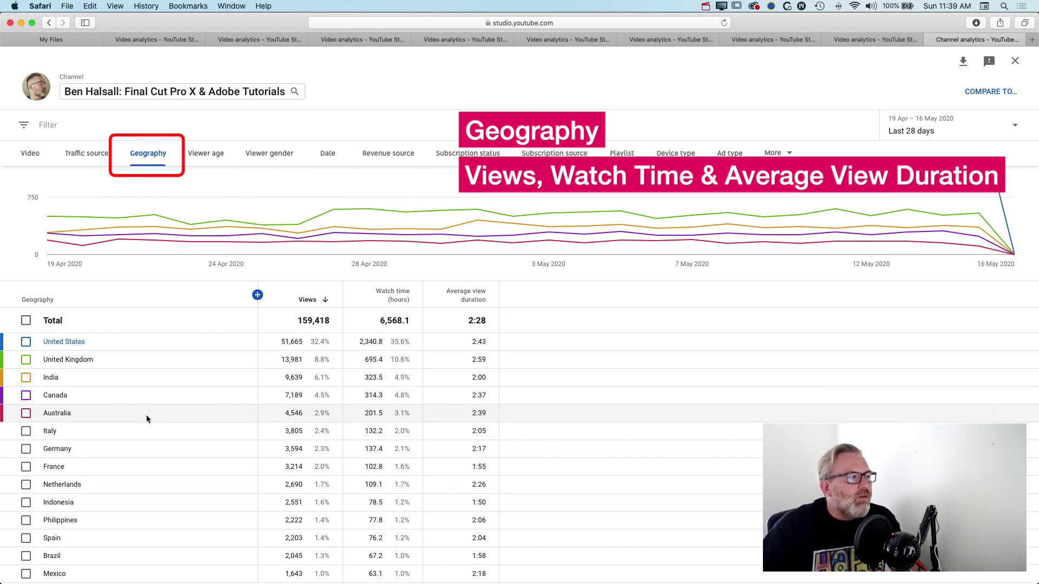
Select the United States (51,665) and United Kingdom (13,981) view counts.
double_click(291, 342)
double_click(288, 360)
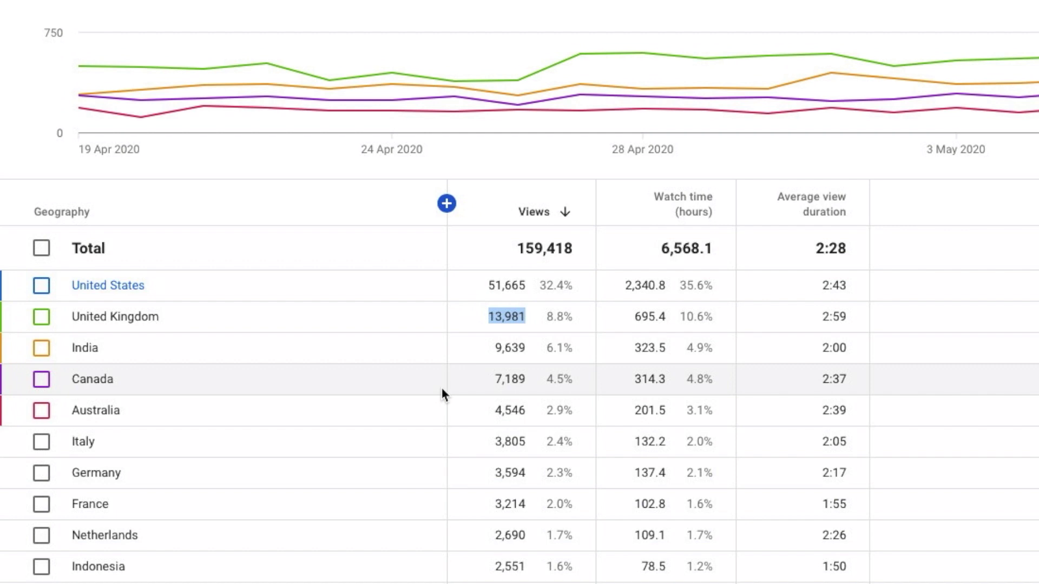
left_click(524, 262)
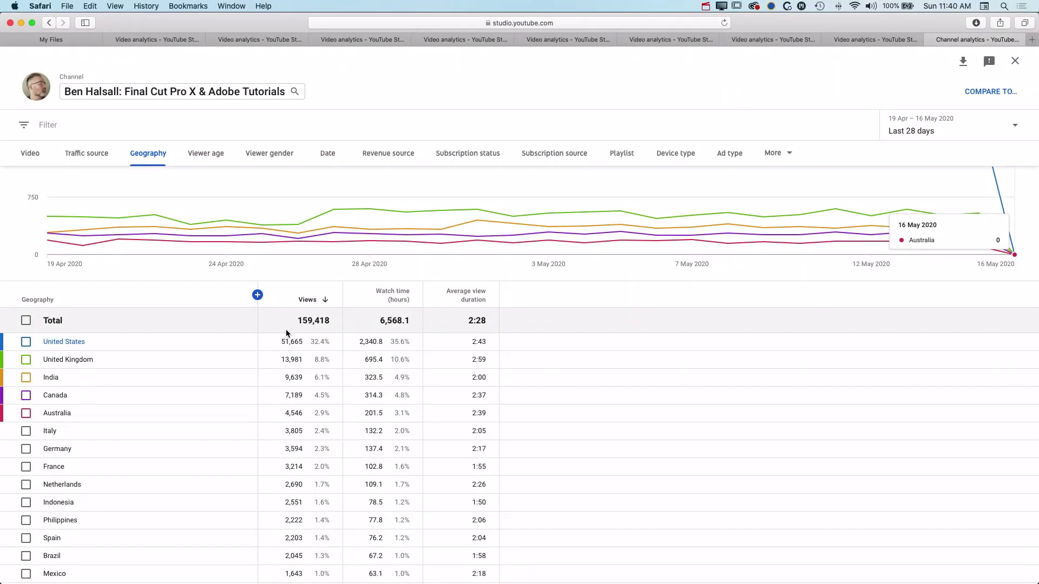
Total the US, UK, Canada and Australia views in Spotlight, getting 77,381.
key("super+space")
type("51")
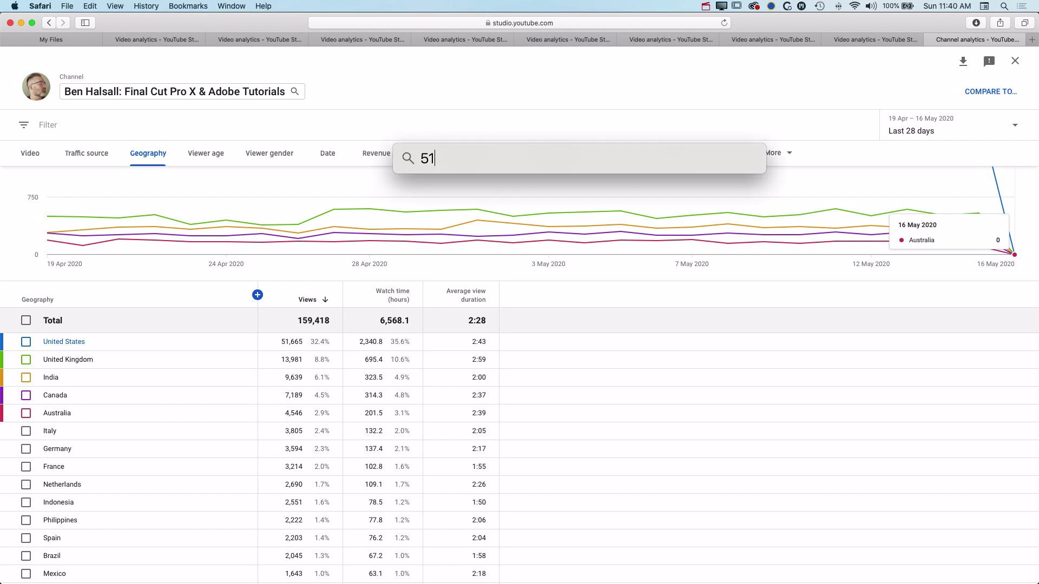
type("665+139")
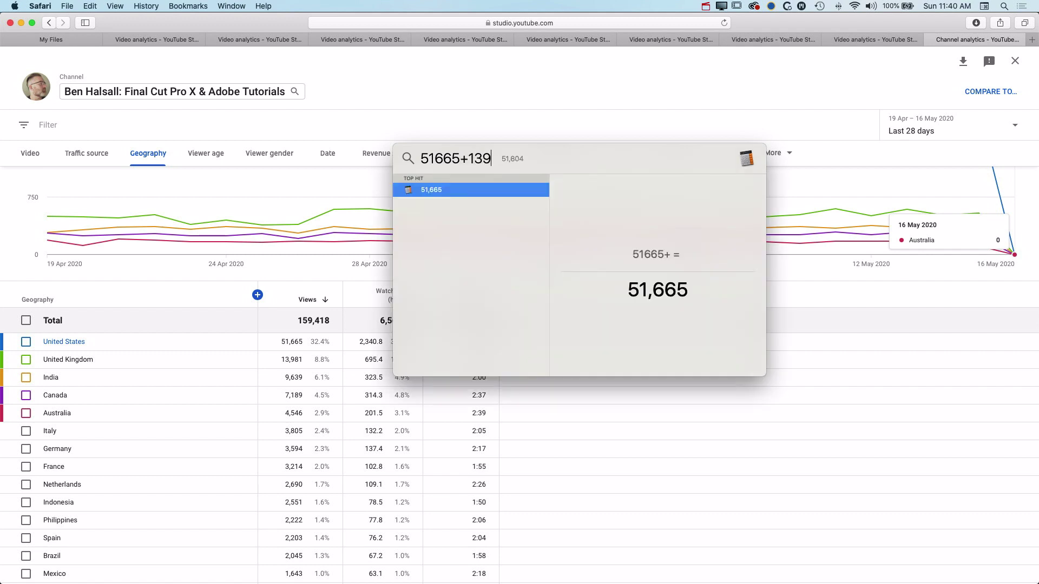
type("01+")
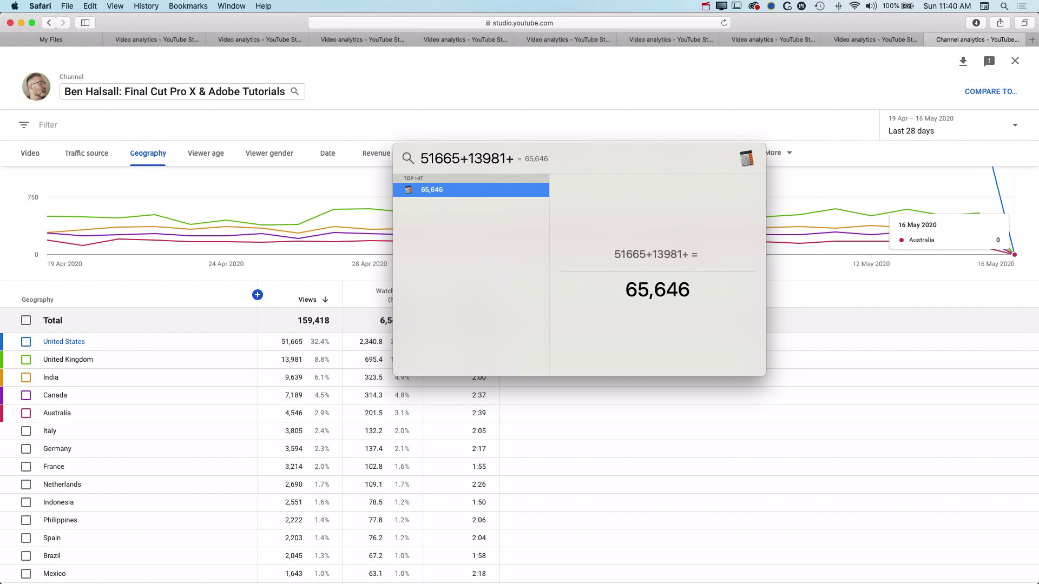
type("7189+")
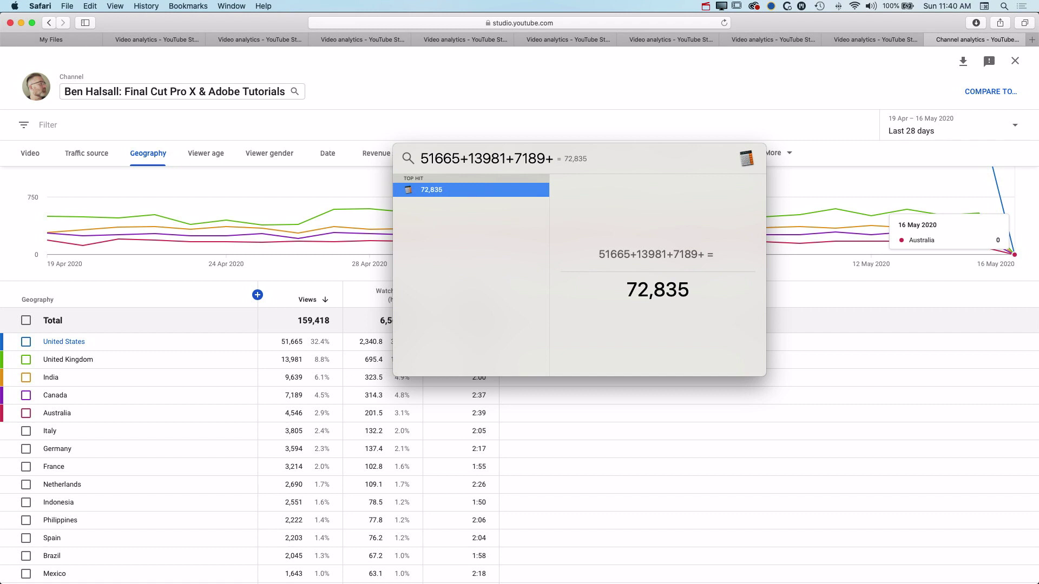
type("4")
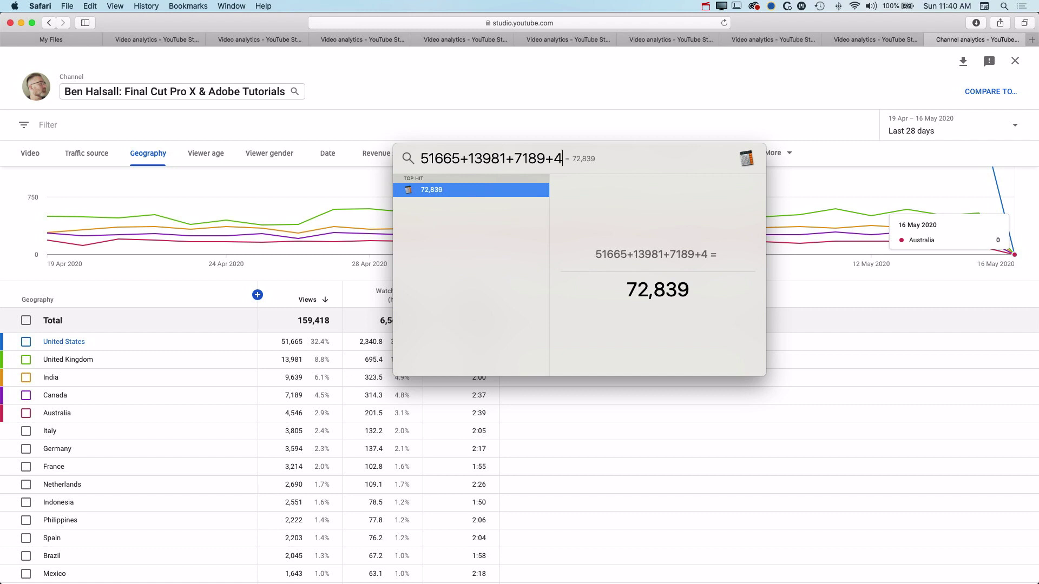
type("546")
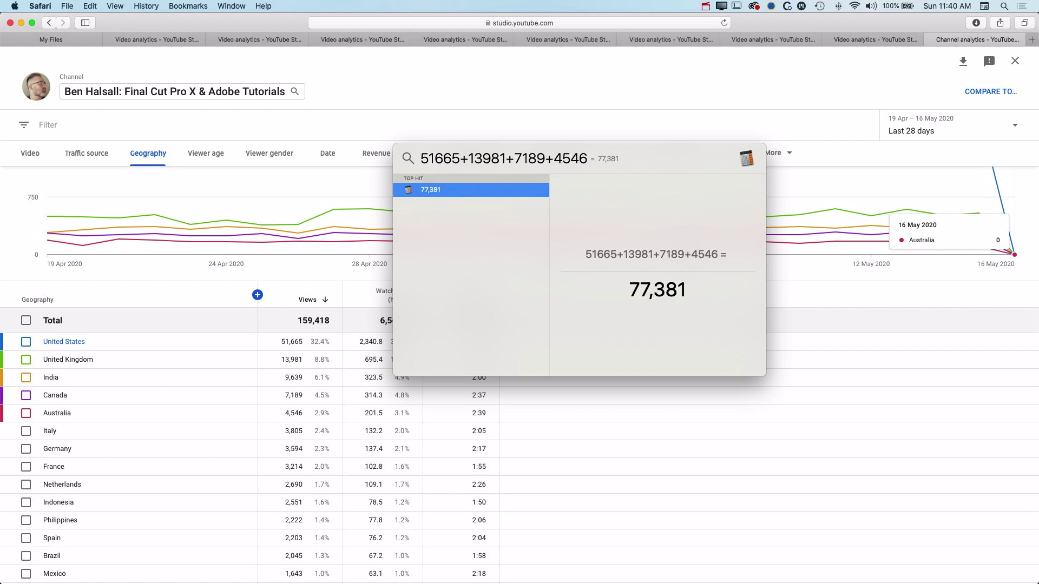
scroll(155, 443, "down", 4)
scroll(155, 444, "down", 3)
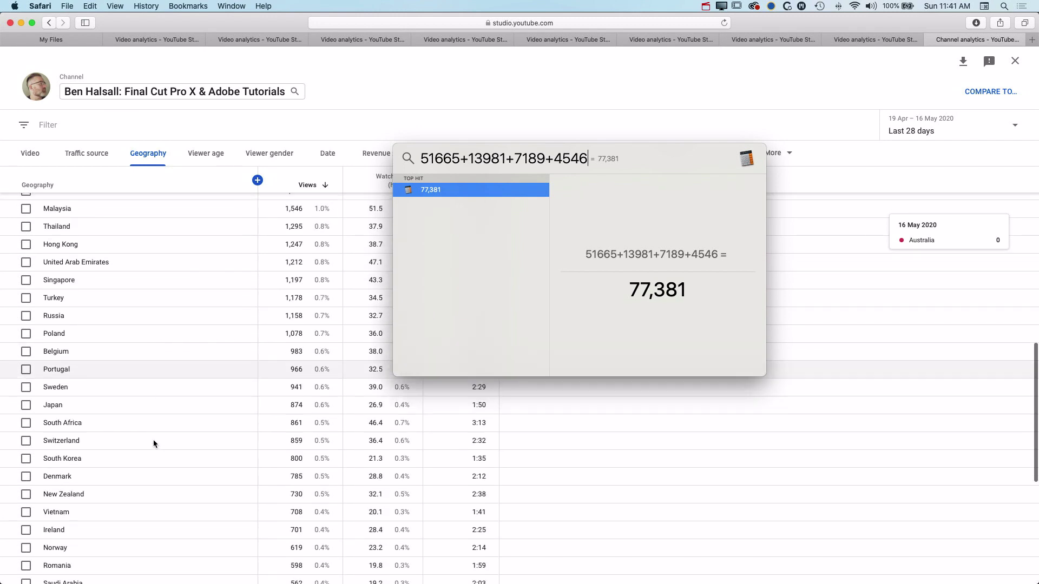
scroll(156, 441, "down", 1)
scroll(155, 441, "up", 4)
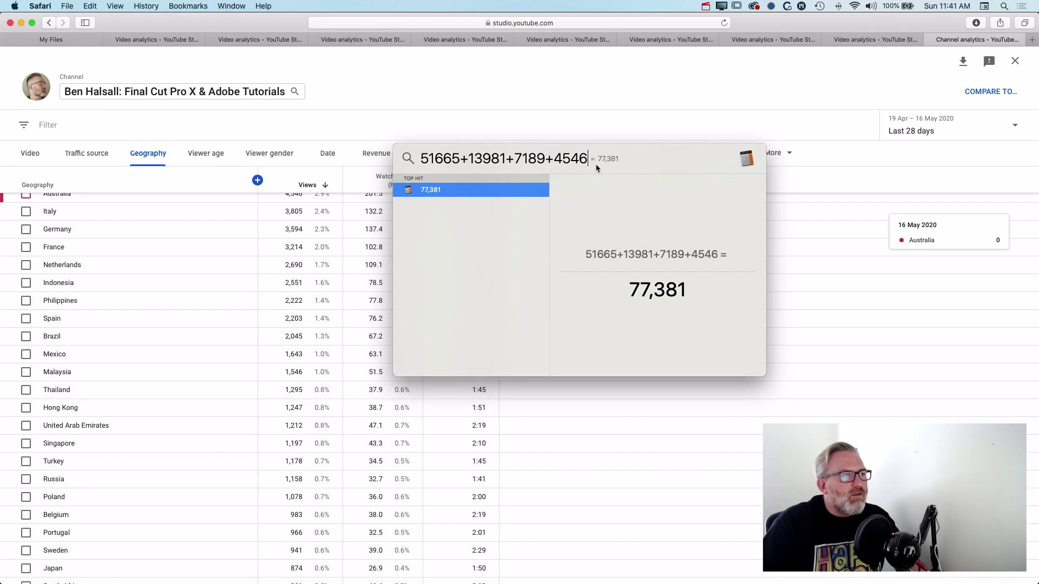
scroll(314, 238, "up", 7)
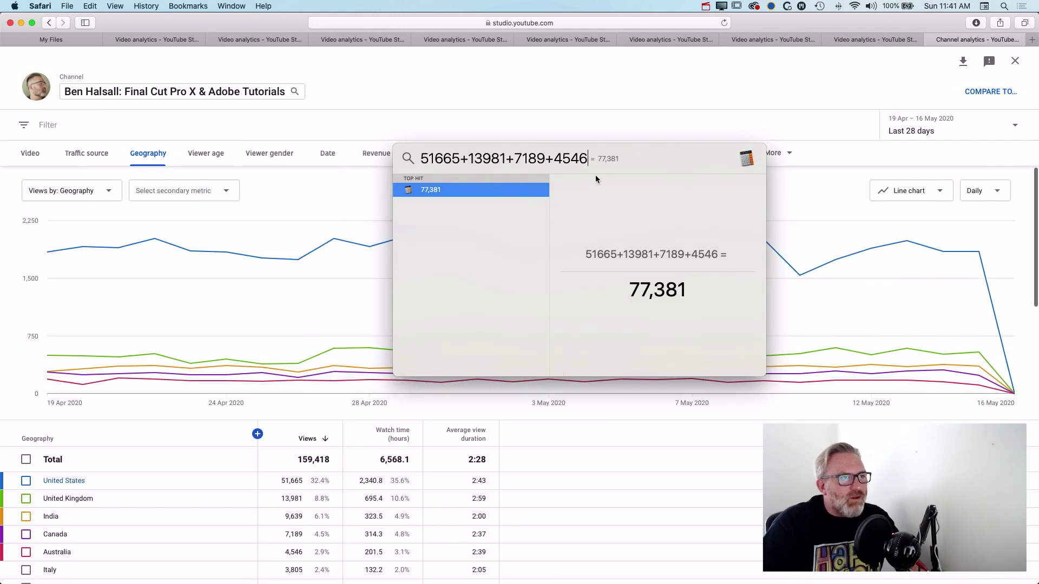
Divide the parenthesised four-country sum by 159418 in Spotlight, giving about 0.485.
type(")")
key("super+Left")
type("(")
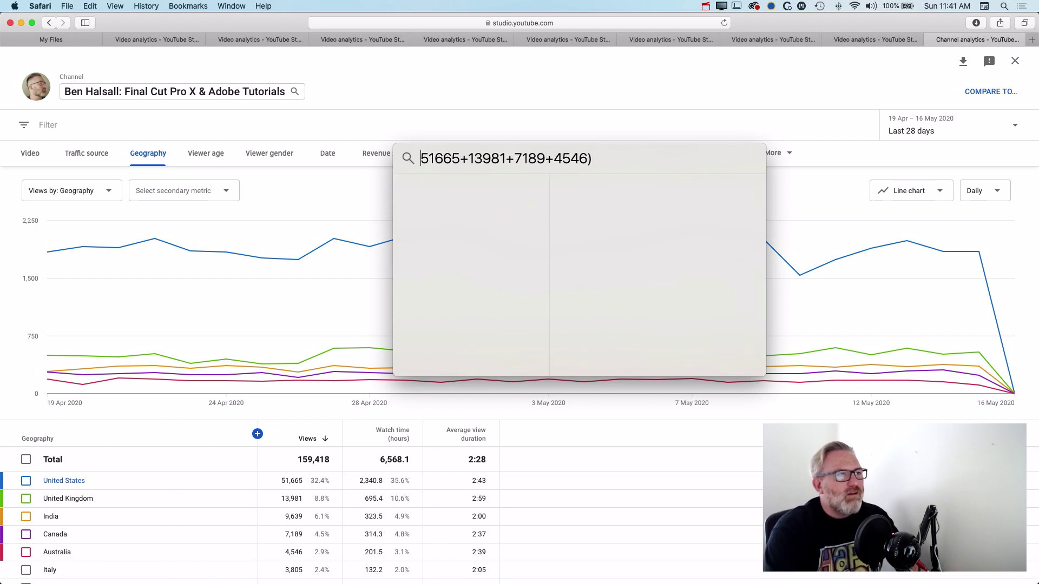
key("Left")
type("*")
key("BackSpace")
key("super+Right")
type("/")
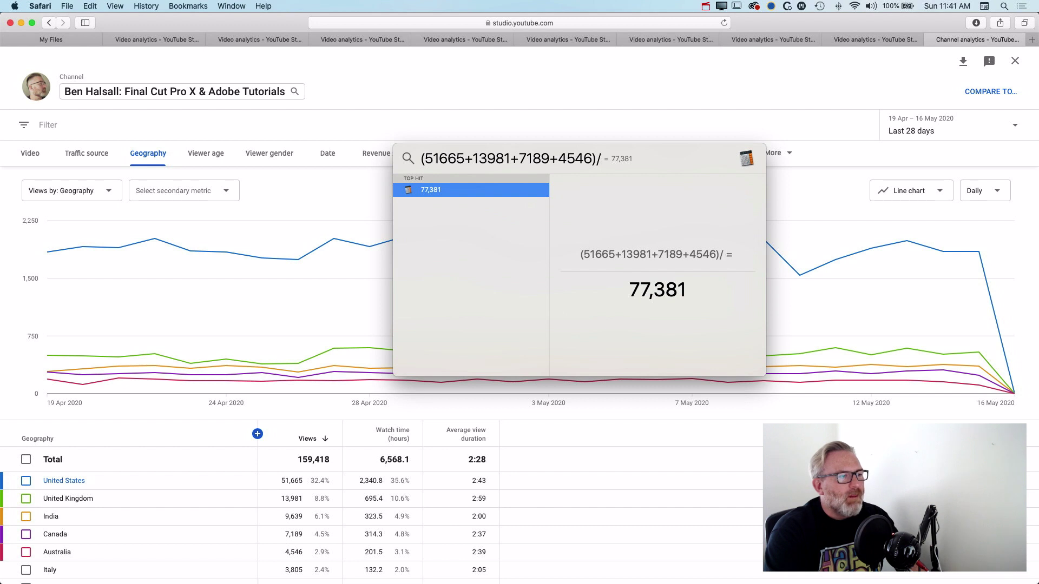
type("15941")
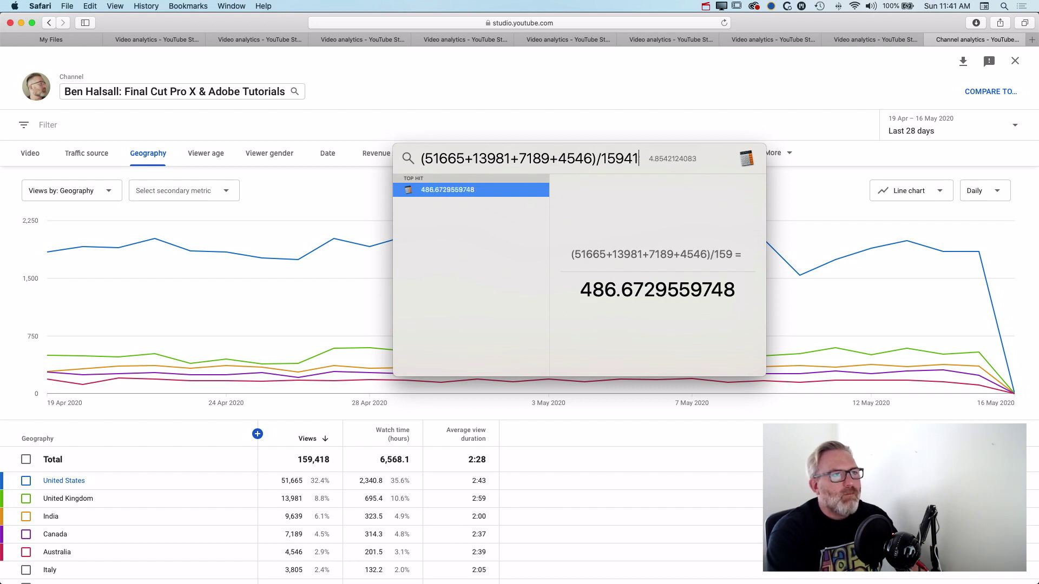
type("8")
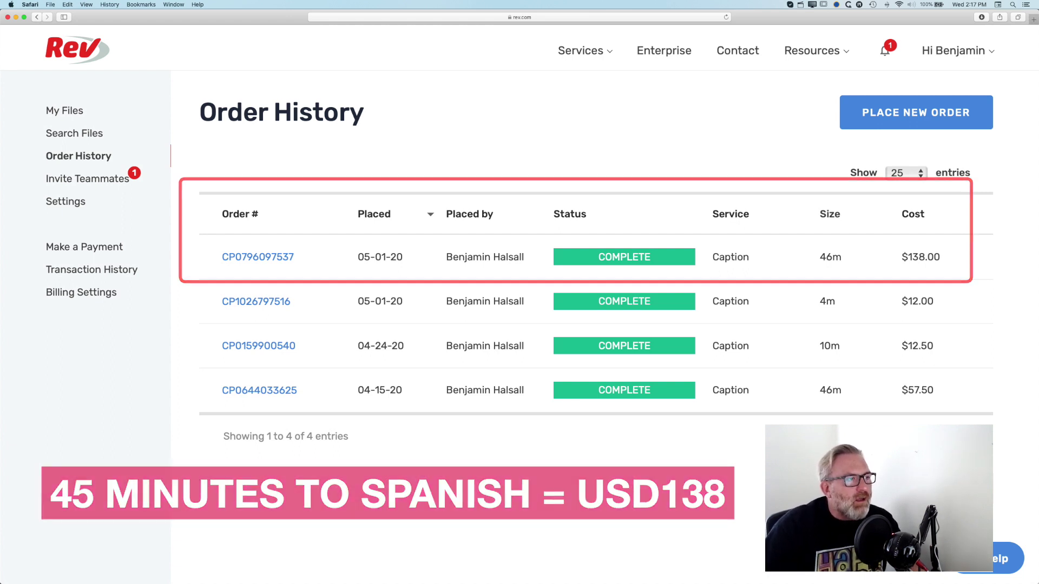
Show the Countdown Timer video's top countries and subtitle/CC split: 97.6% none, 2.4% English.
left_click(457, 42)
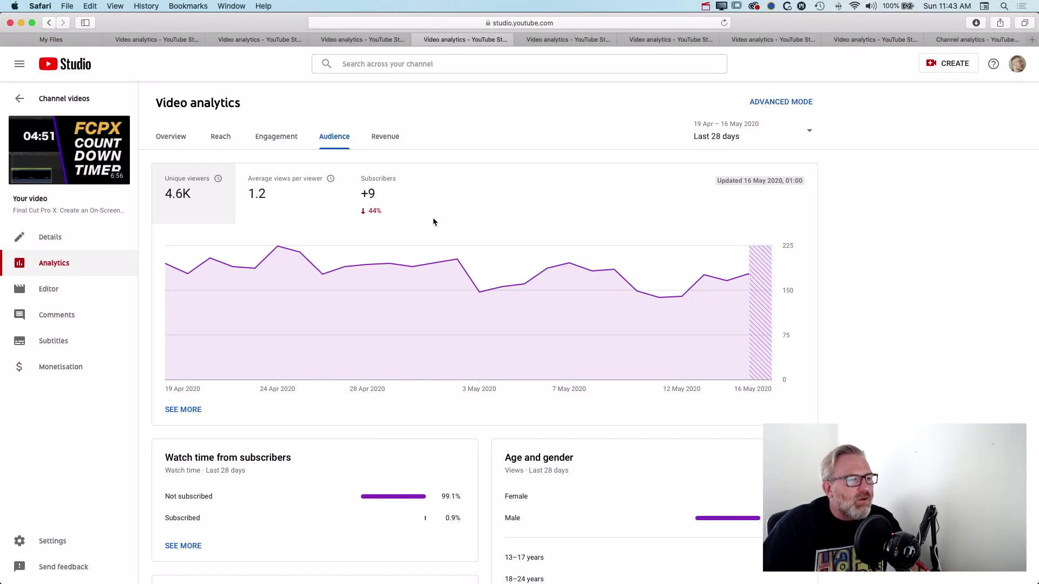
scroll(433, 222, "down", 2)
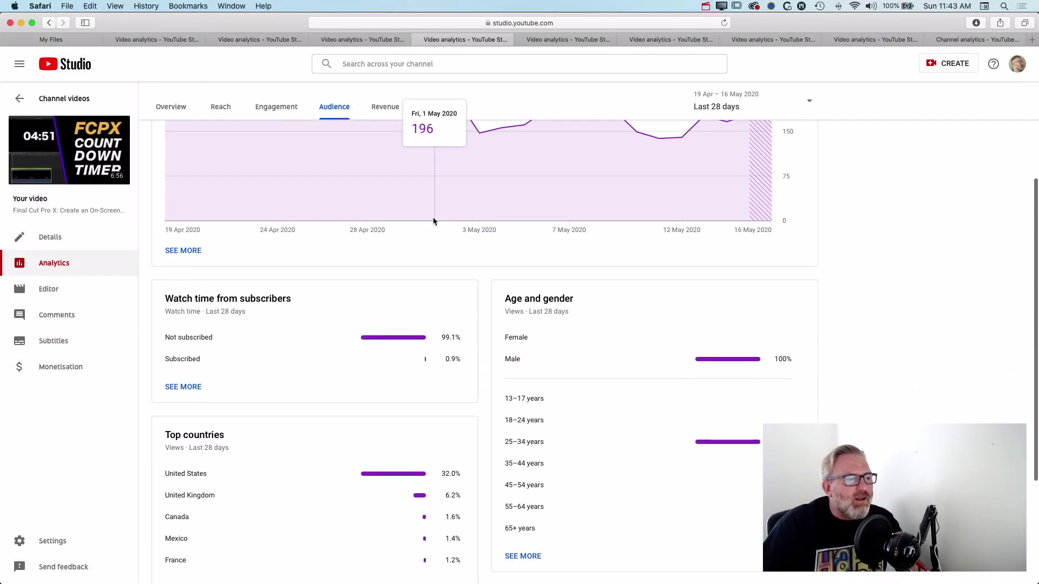
scroll(434, 221, "down", 5)
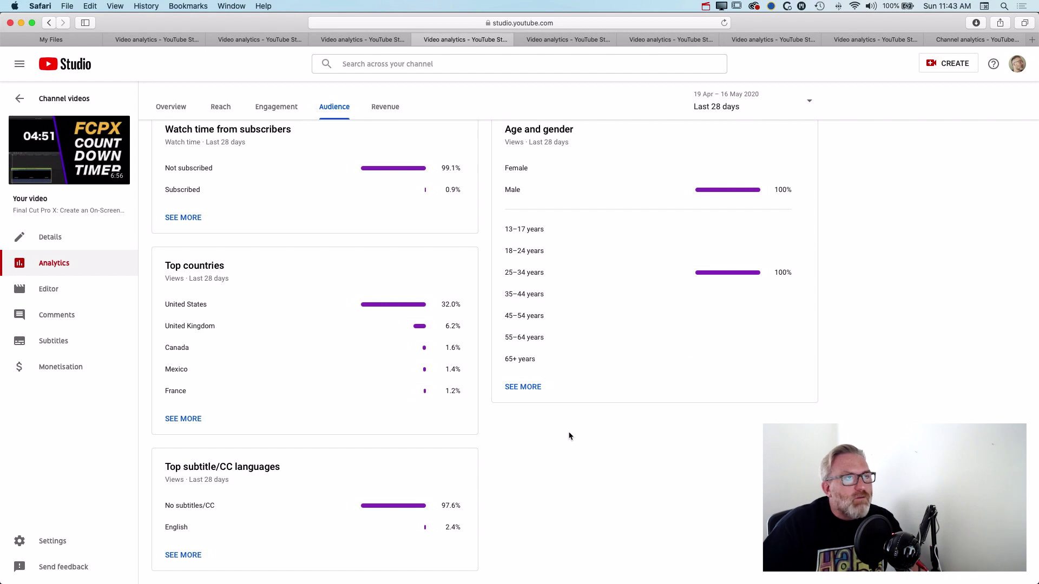
Show the color correction video's subtitle/CC split: 98.3% no subtitles, 1.8% English.
left_click(553, 42)
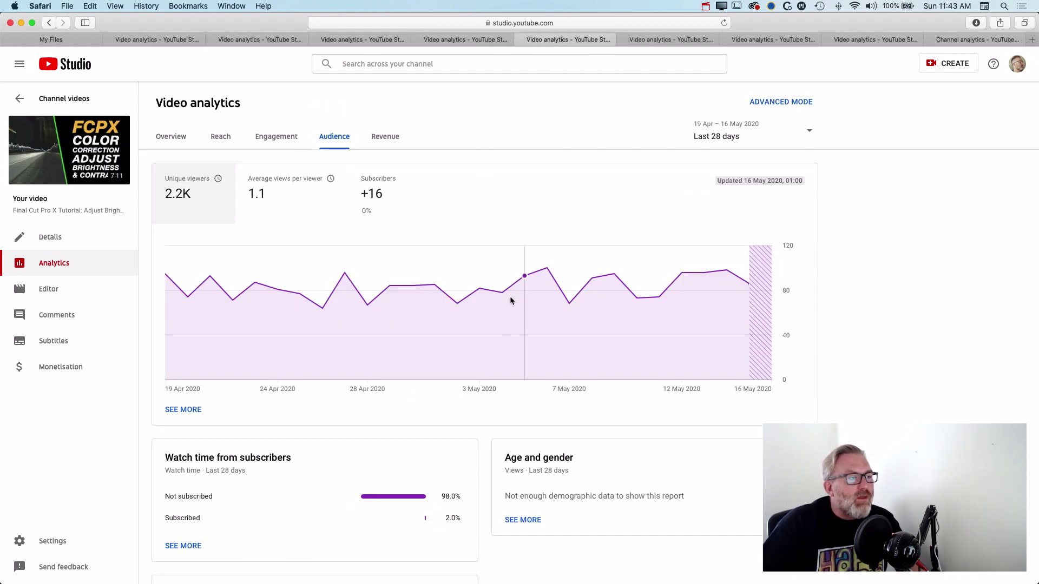
scroll(505, 341, "down", 5)
scroll(504, 339, "down", 5)
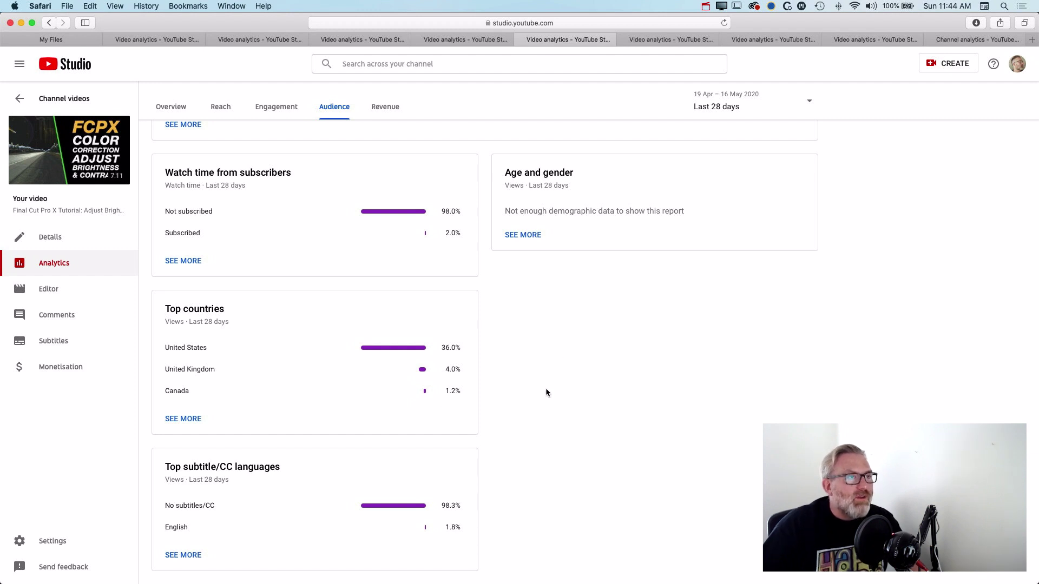
Open the Free Space video's full Geography report from its Top countries card.
left_click(651, 40)
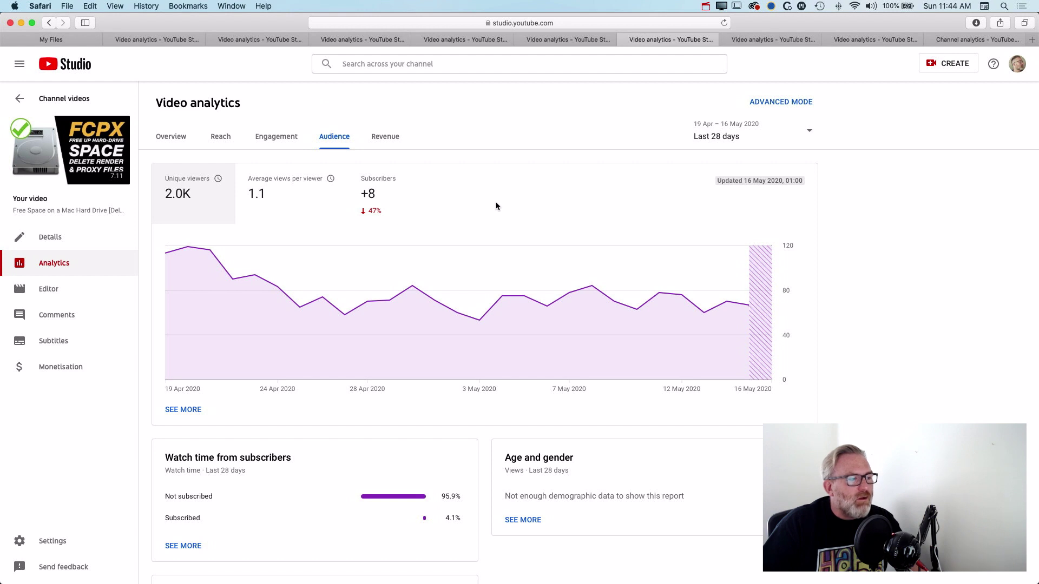
scroll(496, 206, "down", 5)
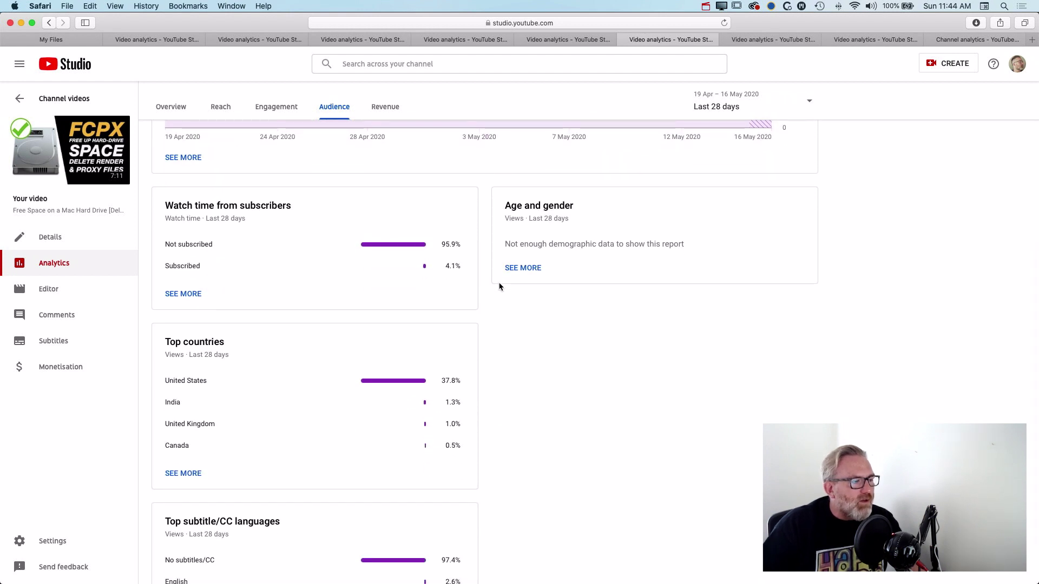
scroll(498, 284, "down", 1)
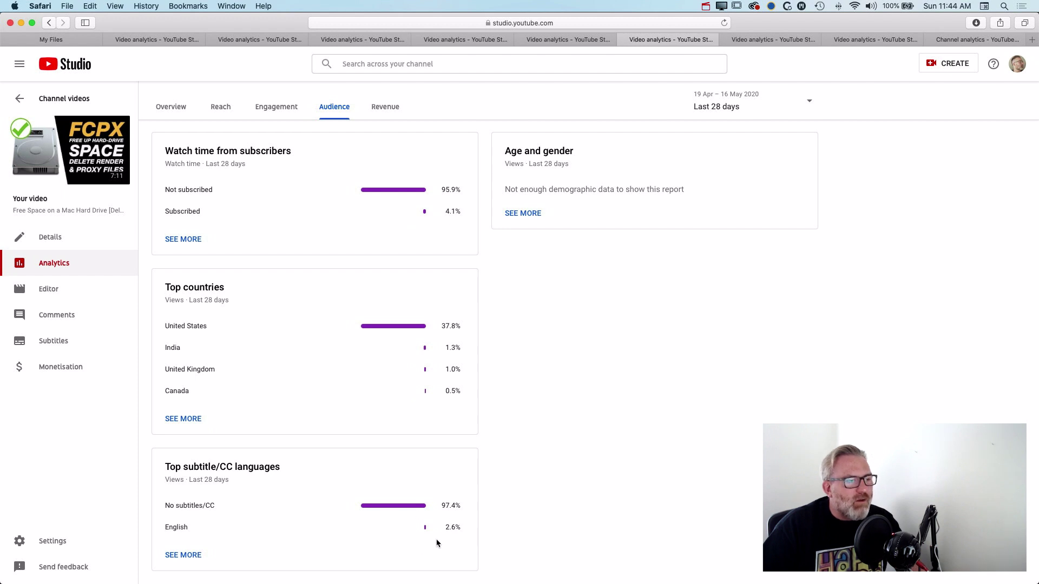
scroll(538, 408, "up", 1)
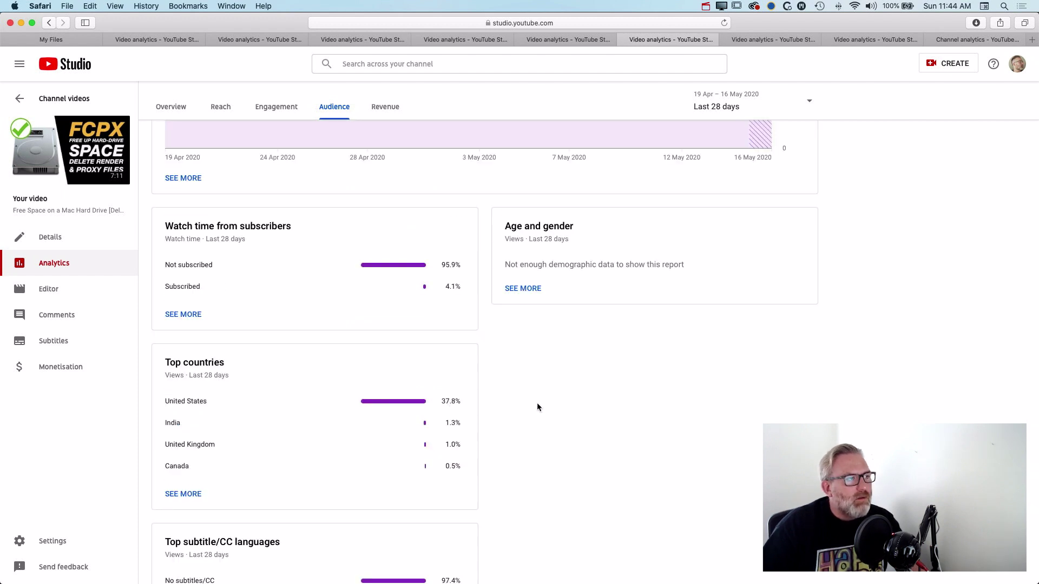
left_click(192, 492)
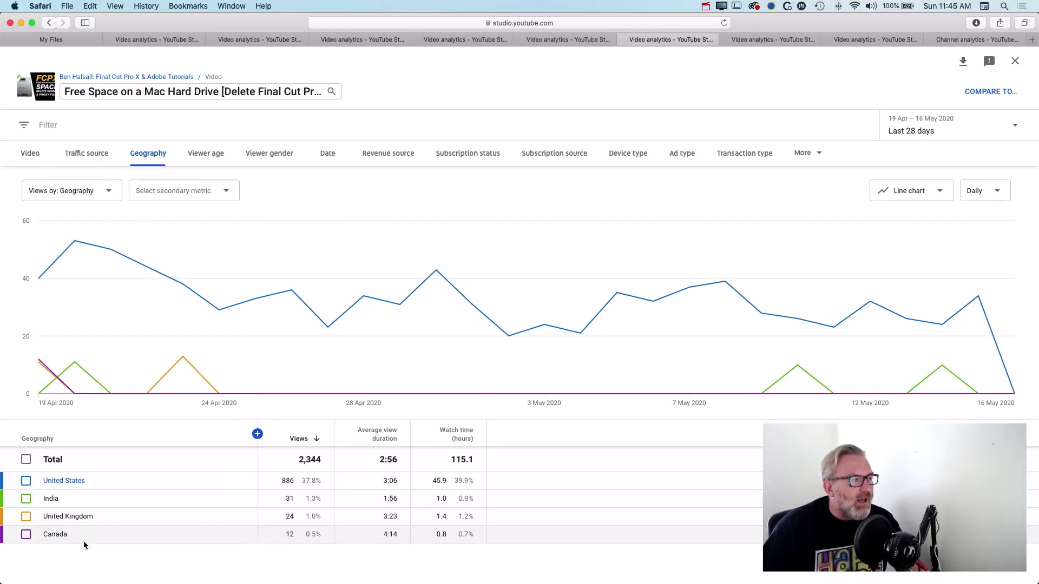
Set the date range to Since uploaded (lifetime), showing 148,608 views with US at 58,664.
left_click(928, 130)
left_click(929, 213)
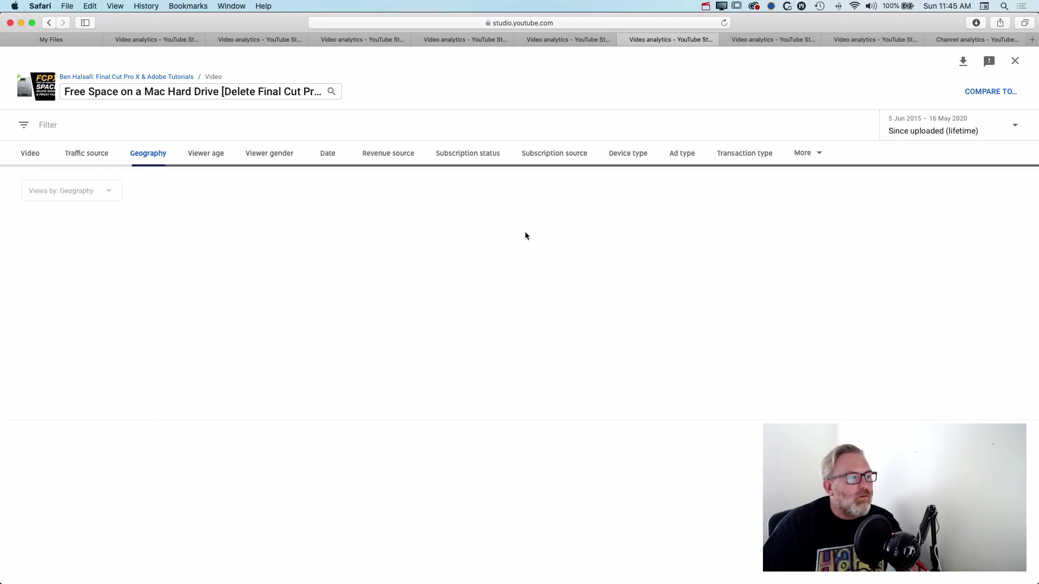
scroll(323, 356, "down", 5)
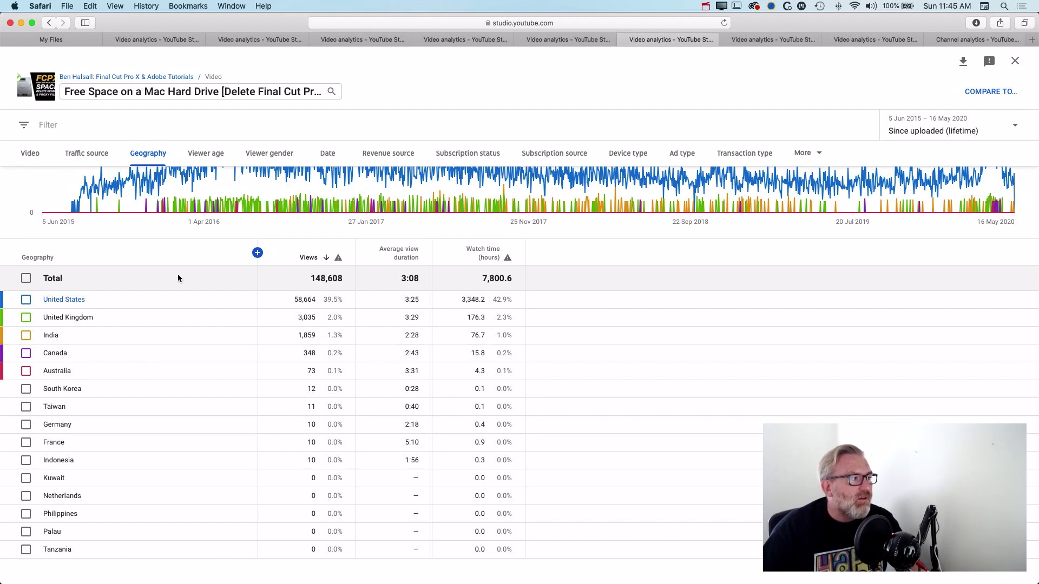
Open the full Top countries report for the Complete Intro to Final Cut Pro video.
left_click(154, 39)
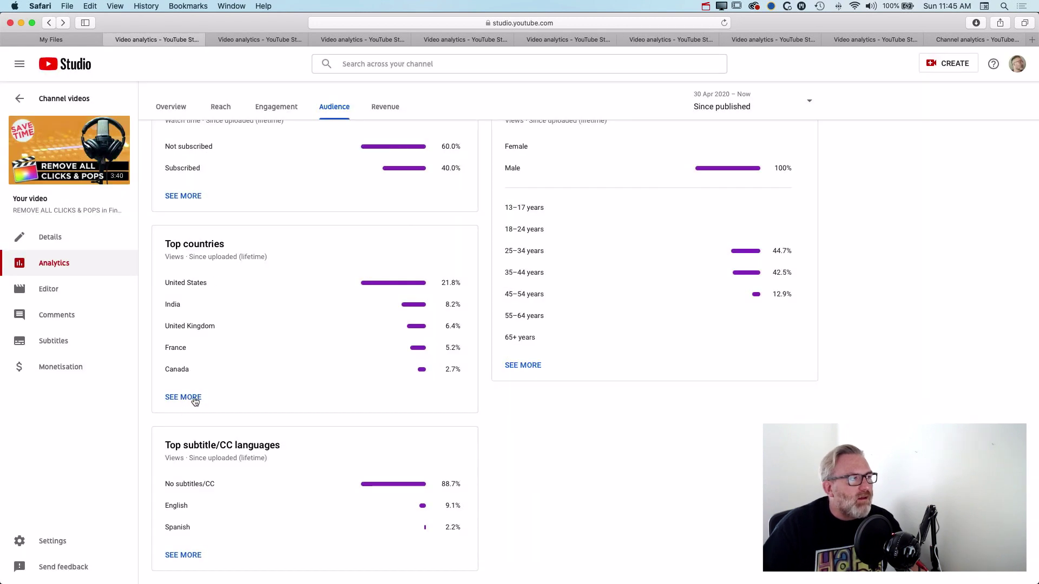
left_click(261, 41)
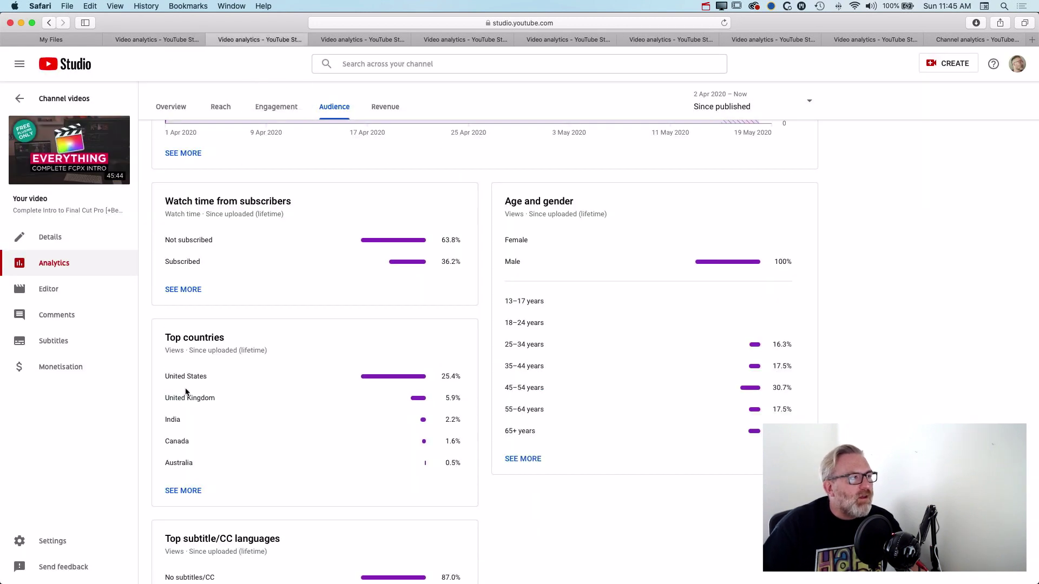
left_click(188, 496)
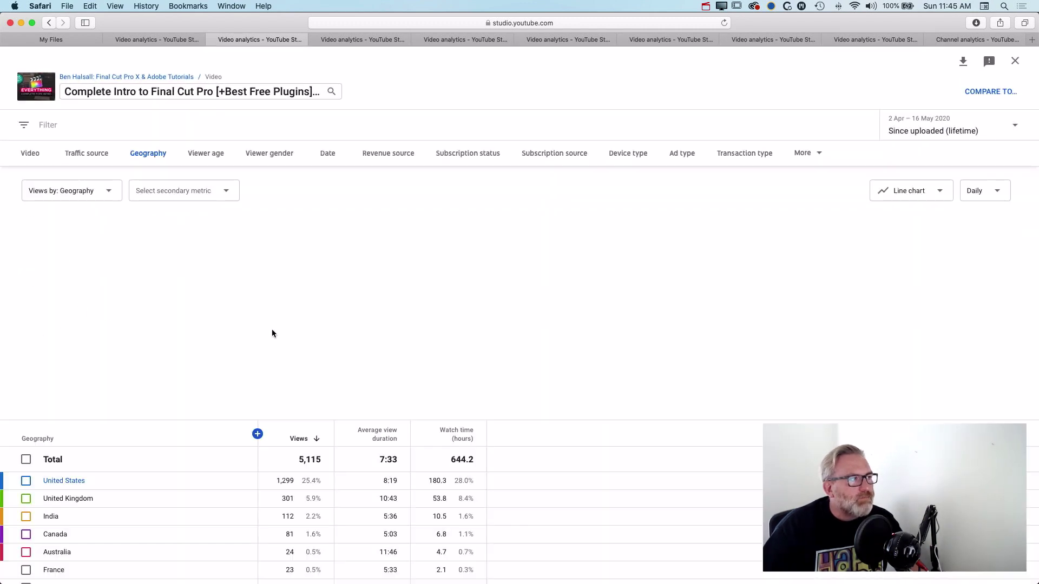
scroll(237, 388, "down", 3)
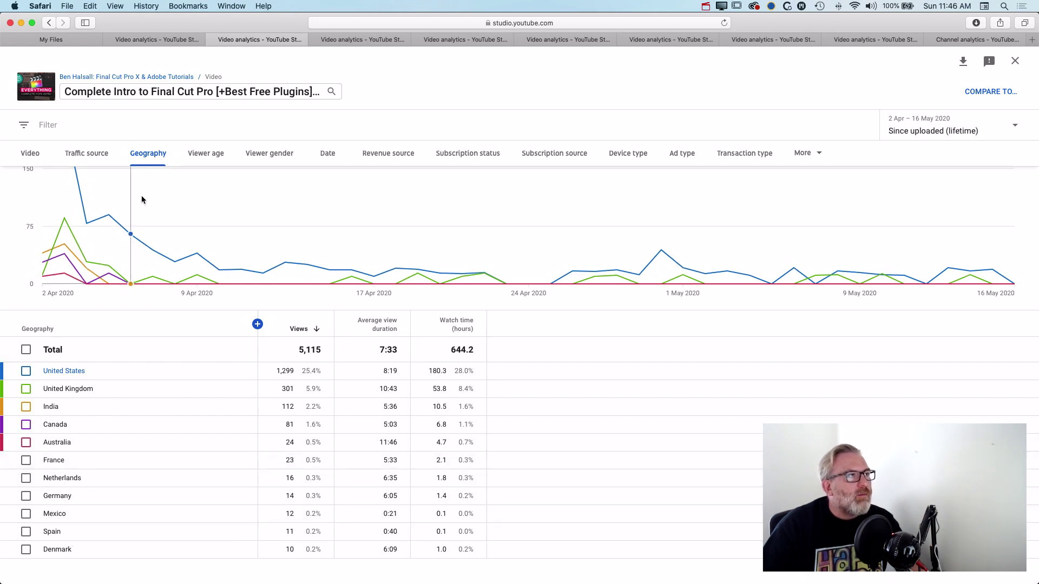
mouse_move(146, 222)
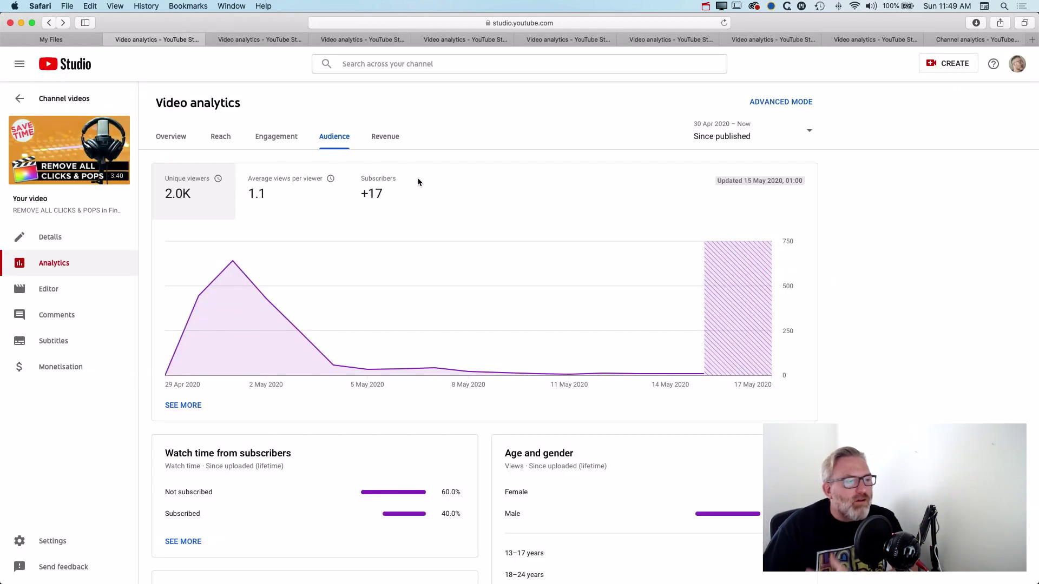
Review the clicks and pops Audience page, then view the Final Cut Pro intro and FCPX beginner class analytics.
scroll(417, 181, "down", 10)
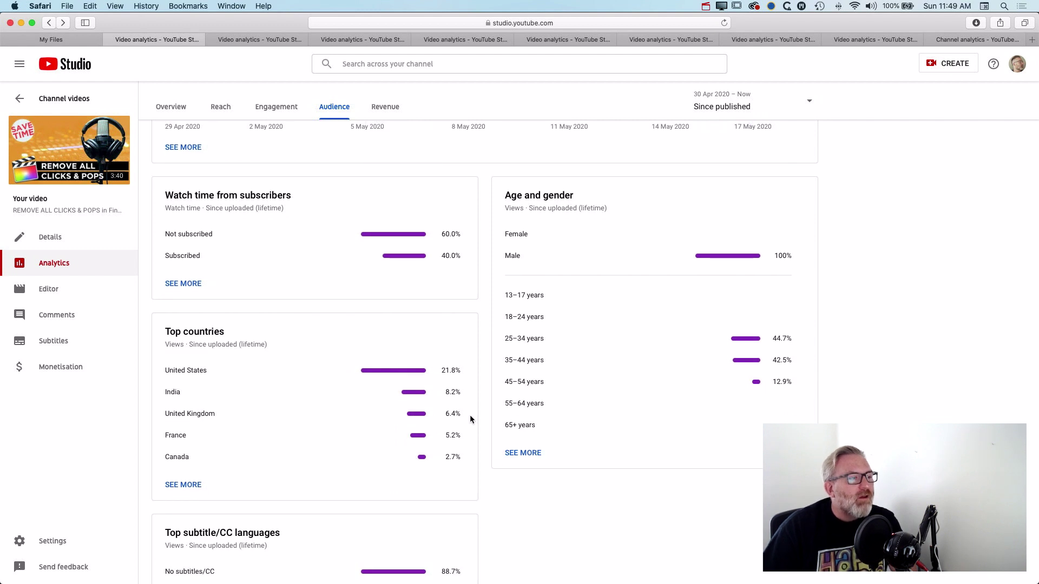
scroll(355, 465, "down", 1)
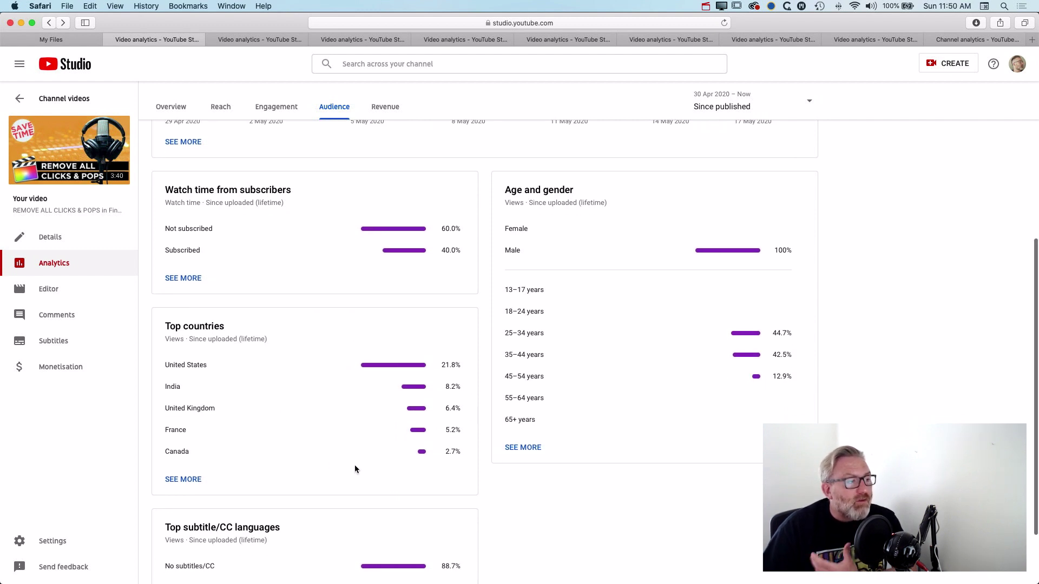
left_click(259, 43)
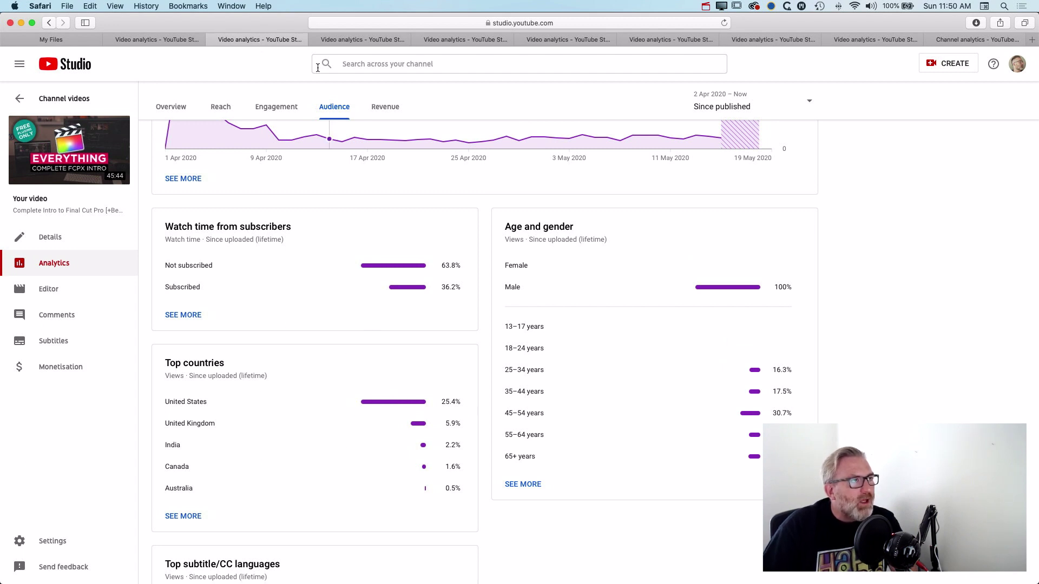
left_click(357, 41)
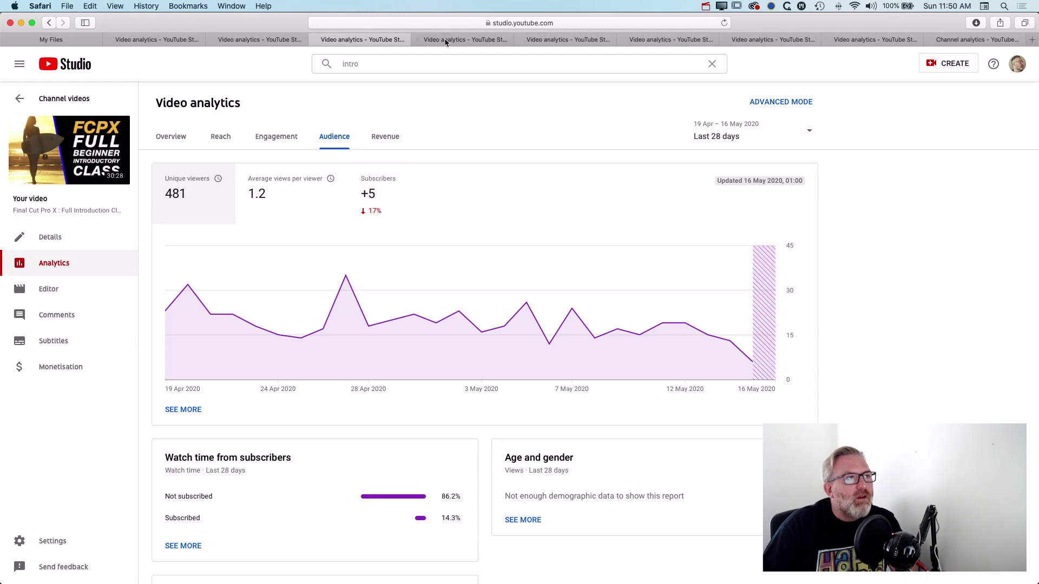
Return to the channel-wide 28-day Geography report and scroll through its country table.
left_click(250, 40)
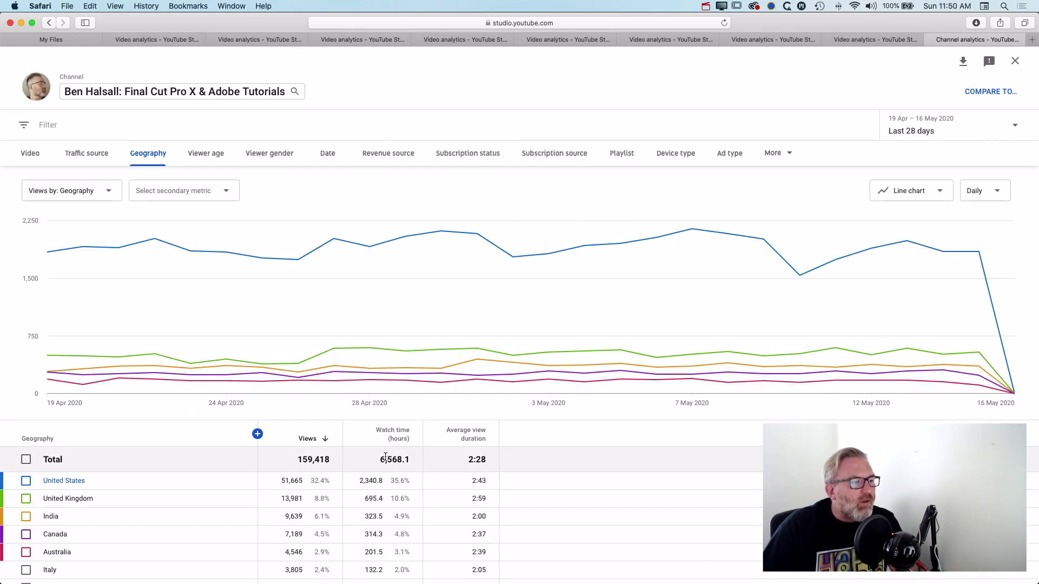
scroll(385, 454, "down", 4)
scroll(384, 453, "down", 4)
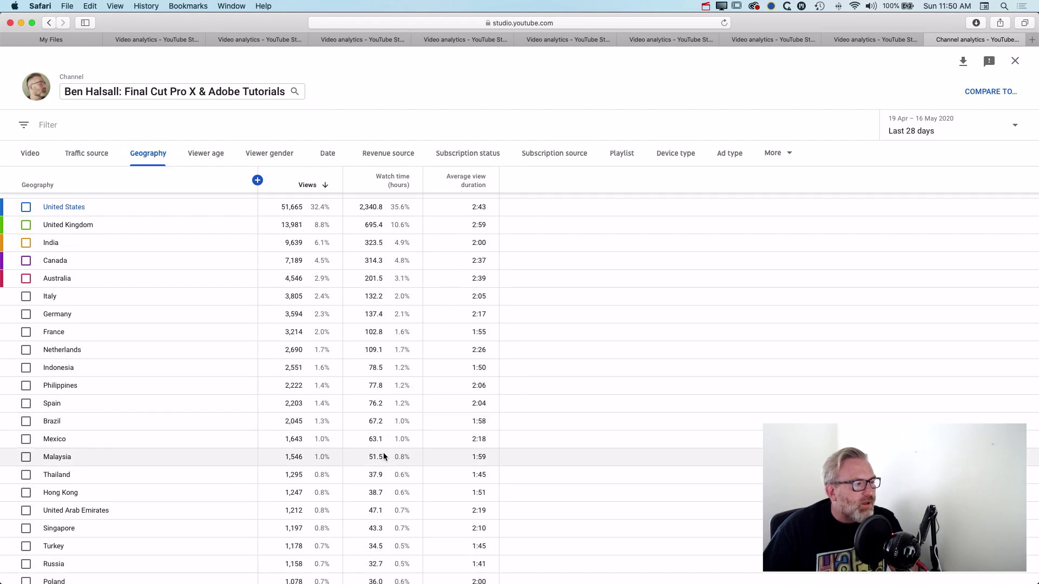
scroll(384, 452, "up", 1)
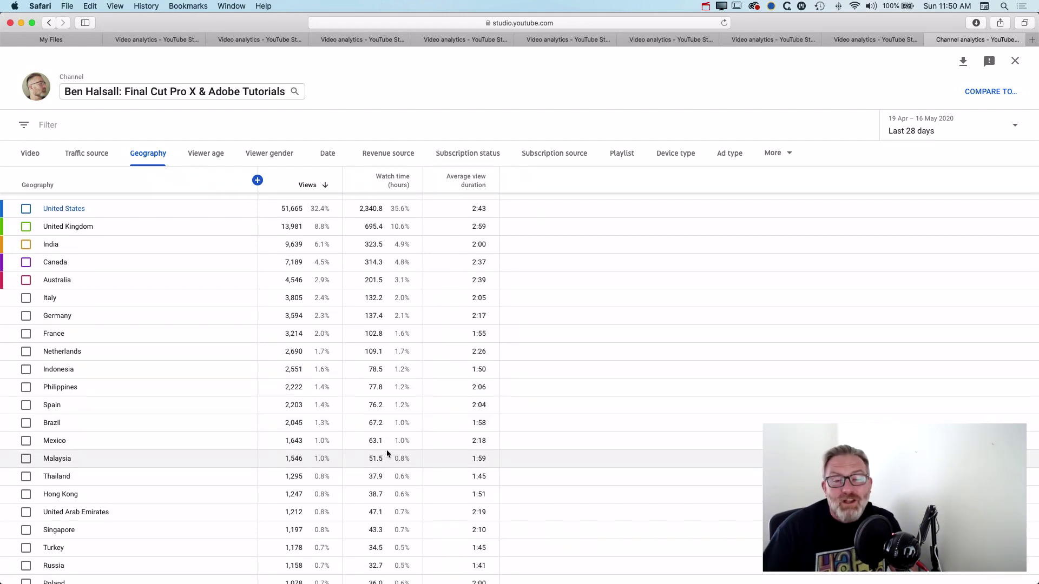